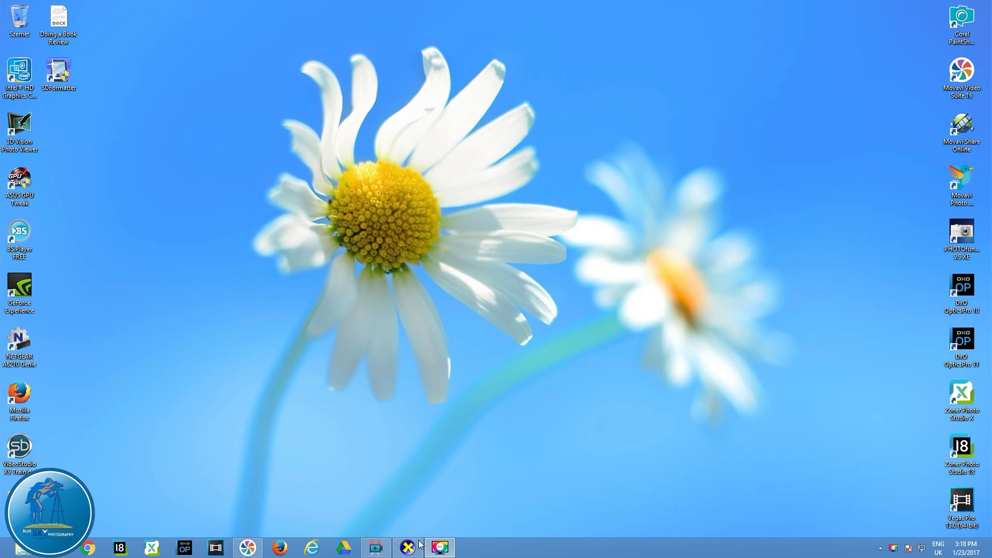
Step: Check the computer's system and display information in the DirectX Diagnostic Tool, and close the tool
{"action": "mouse_move", "coordinate": [409, 548]}
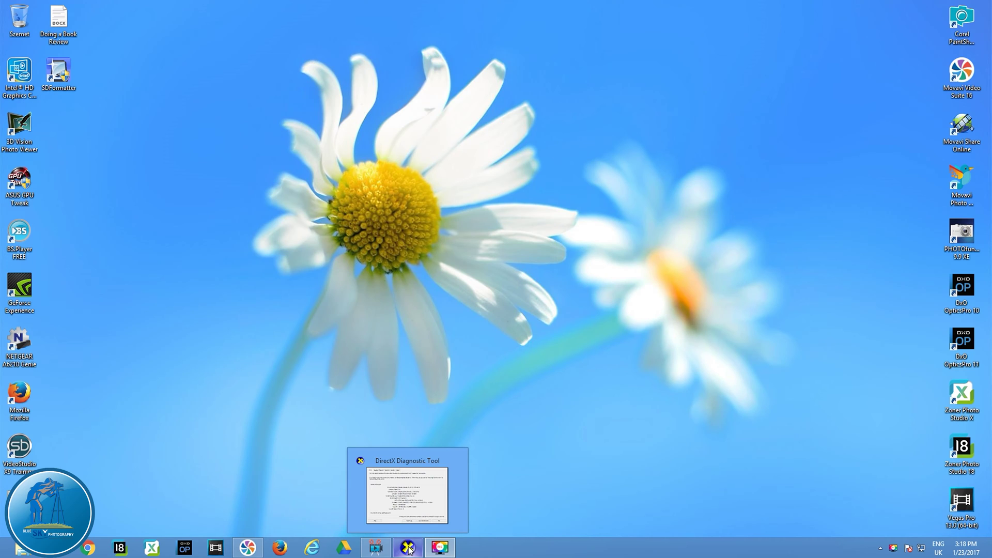
{"action": "left_click", "coordinate": [408, 548]}
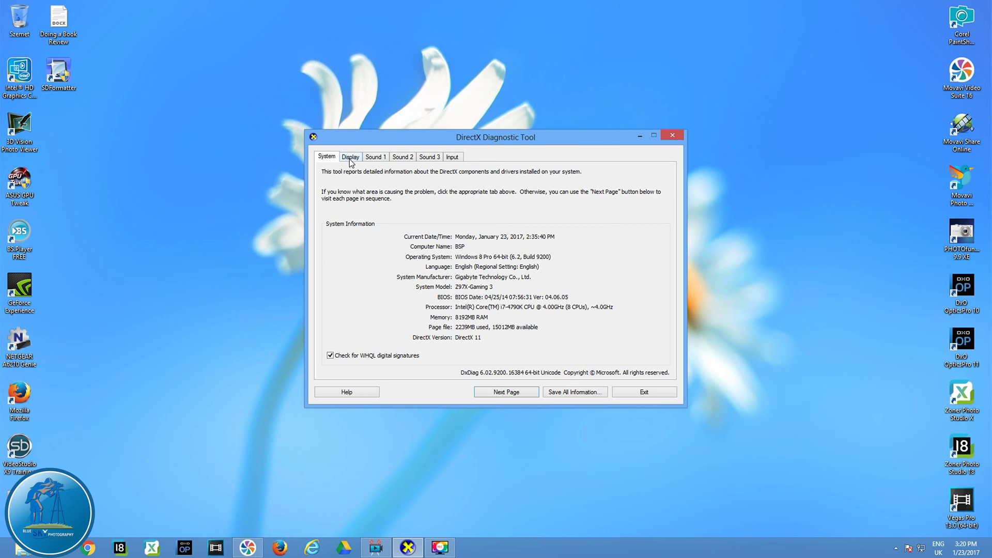
{"action": "left_click", "coordinate": [350, 160]}
{"action": "left_click", "coordinate": [672, 135]}
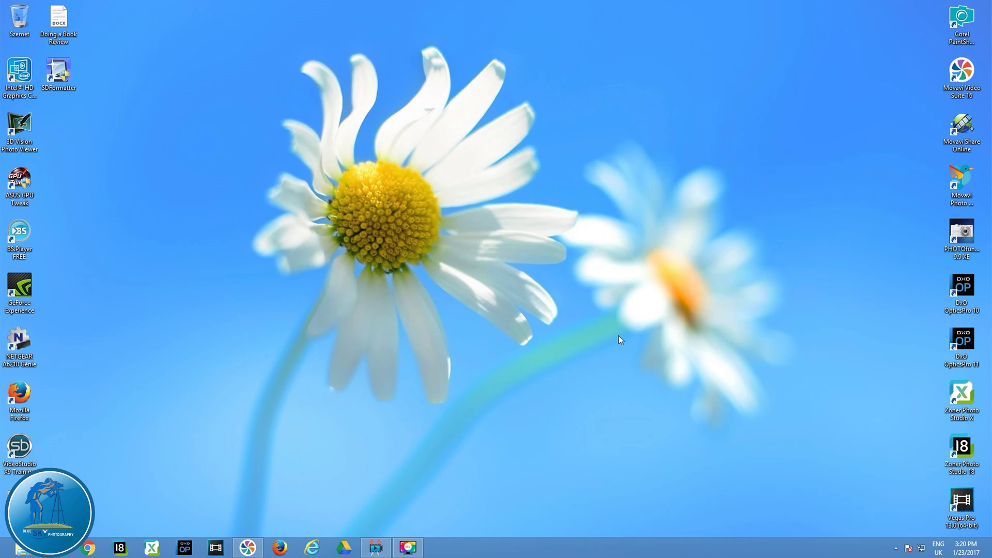
Step: Switch to Movavi Video Suite, import background 7 from the PNG backgrounds folder, and extend its timeline clip to about 36 seconds
{"action": "left_click", "coordinate": [376, 547]}
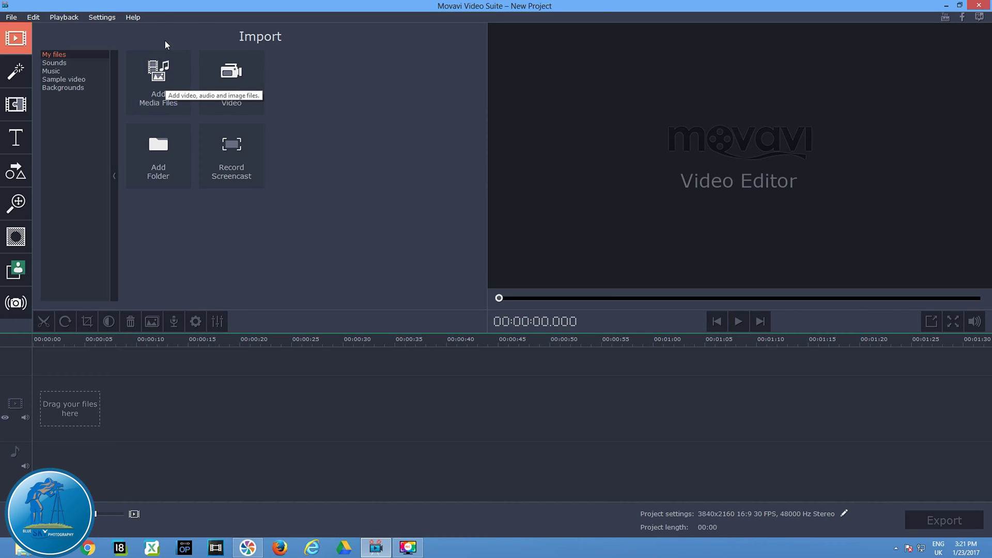
{"action": "left_click", "coordinate": [159, 94]}
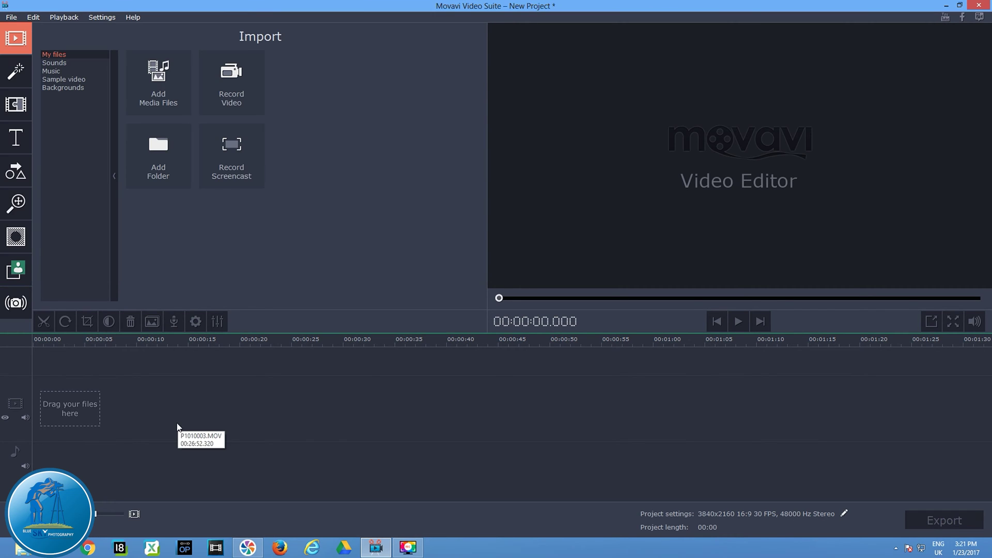
{"action": "left_click", "coordinate": [146, 79]}
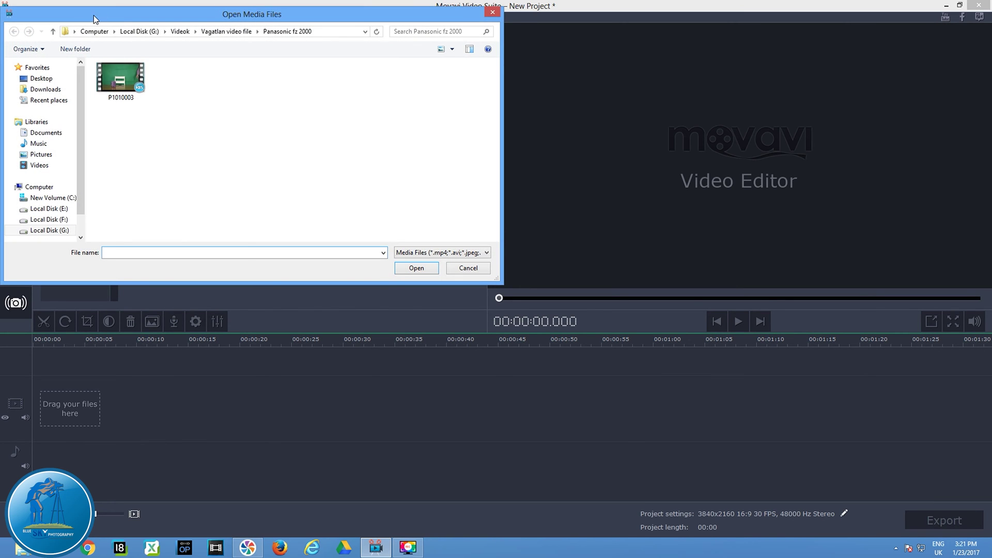
{"action": "left_click", "coordinate": [180, 32]}
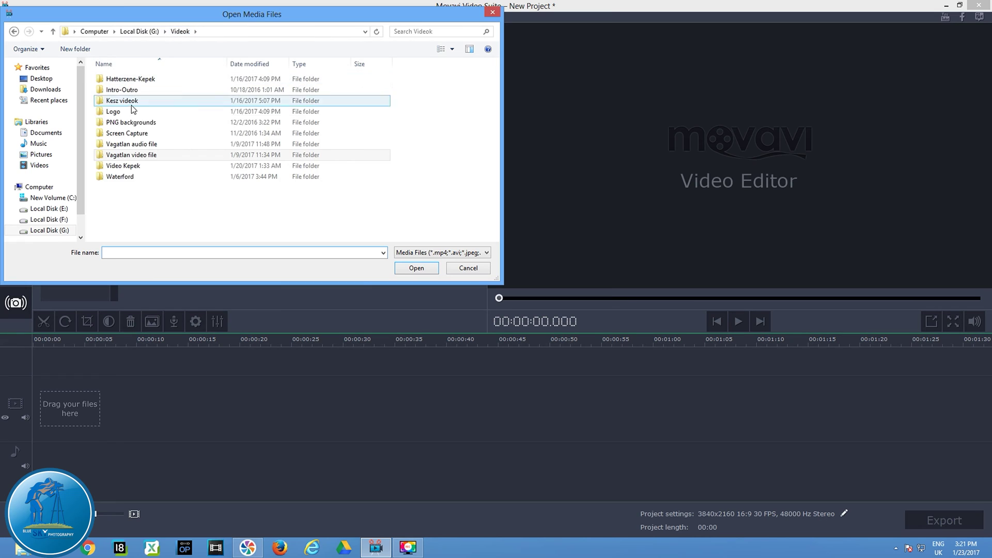
{"action": "double_click", "coordinate": [123, 122]}
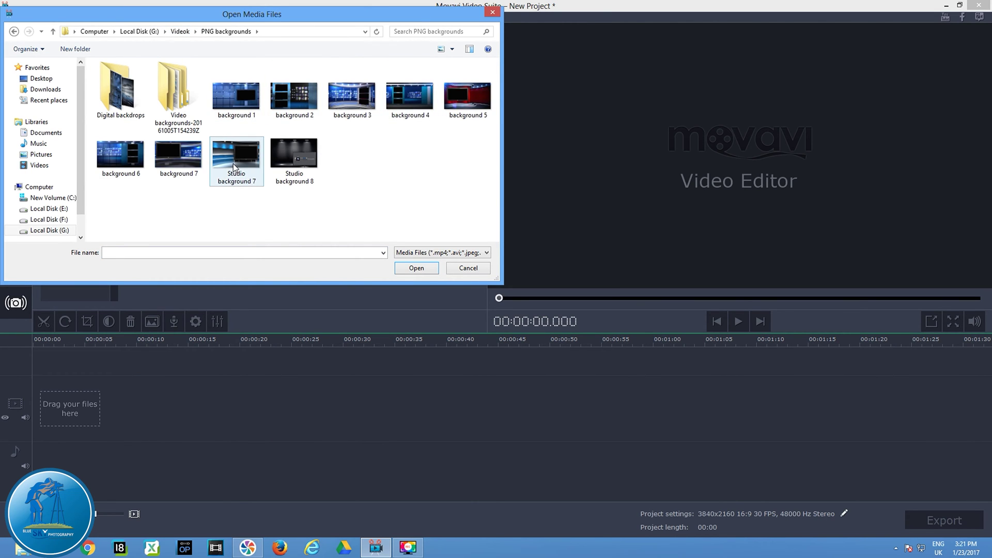
{"action": "double_click", "coordinate": [173, 166]}
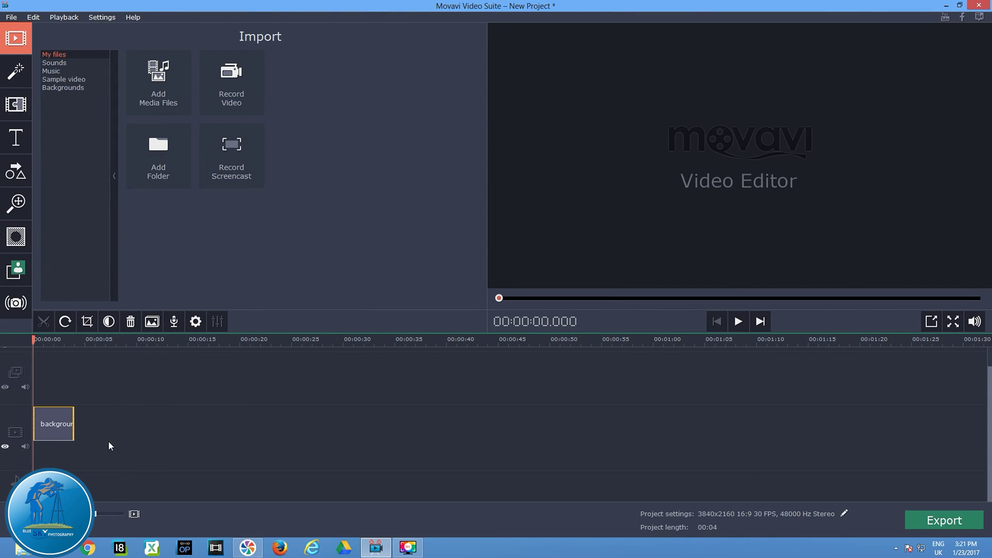
{"action": "left_click_drag", "start_coordinate": [72, 430], "coordinate": [409, 423]}
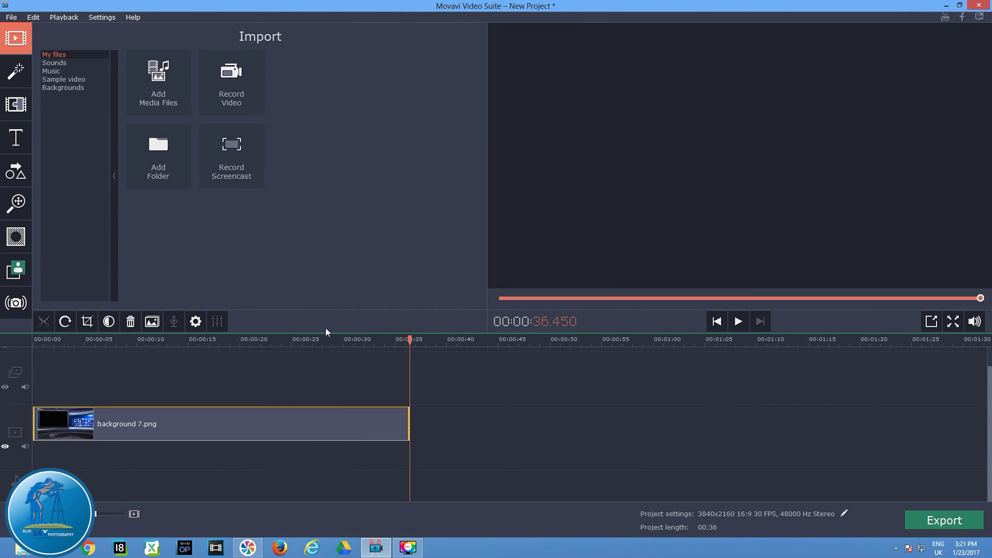
Step: Import the P1010003 video from the Panasonic fz 2000 folder inside Vagatlan video file
{"action": "left_click", "coordinate": [177, 101]}
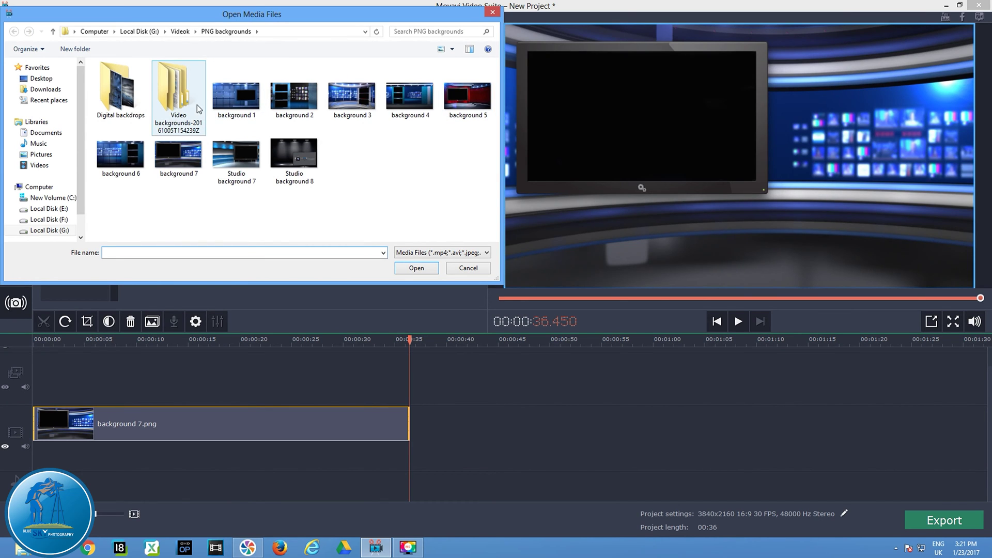
{"action": "left_click", "coordinate": [177, 31]}
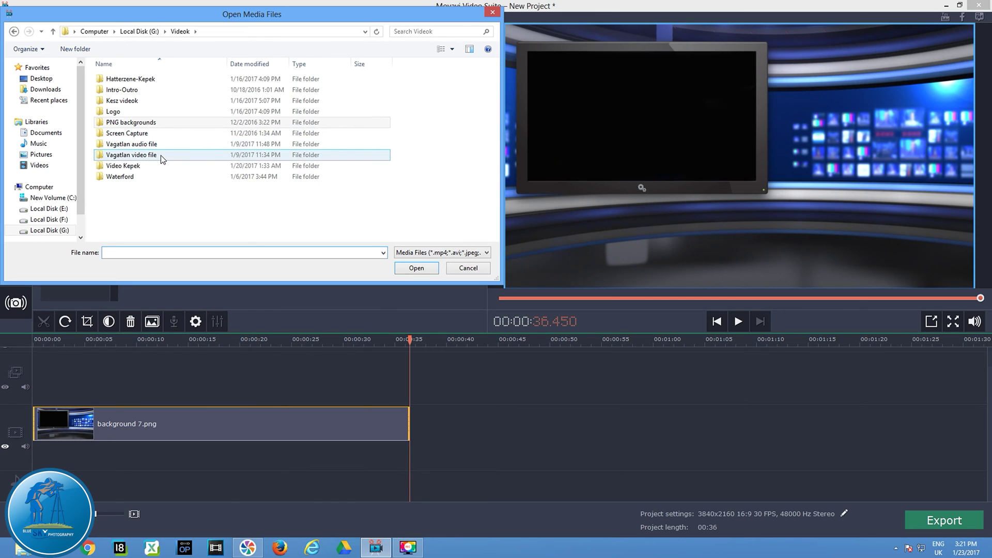
{"action": "double_click", "coordinate": [160, 155]}
{"action": "double_click", "coordinate": [223, 103]}
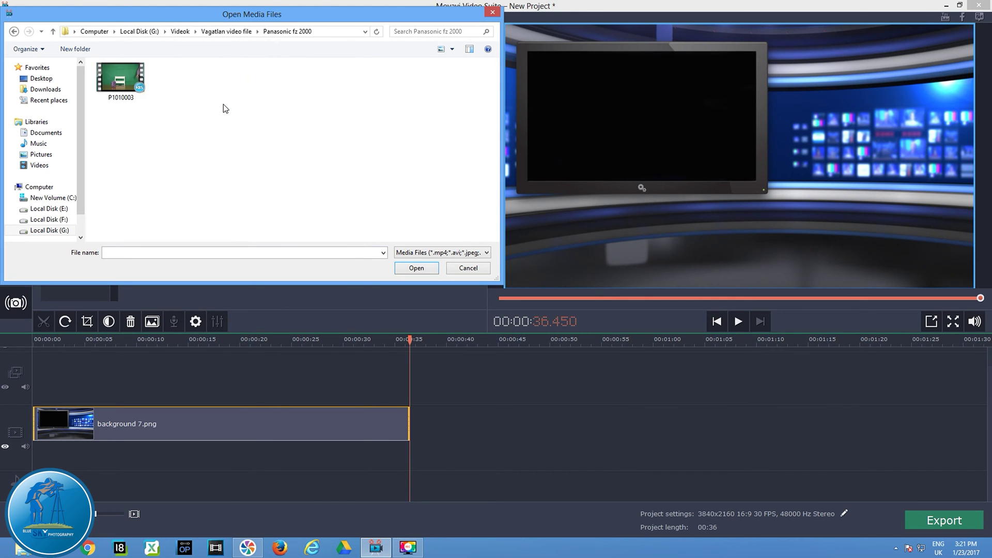
{"action": "left_click", "coordinate": [111, 78]}
{"action": "double_click", "coordinate": [110, 74]}
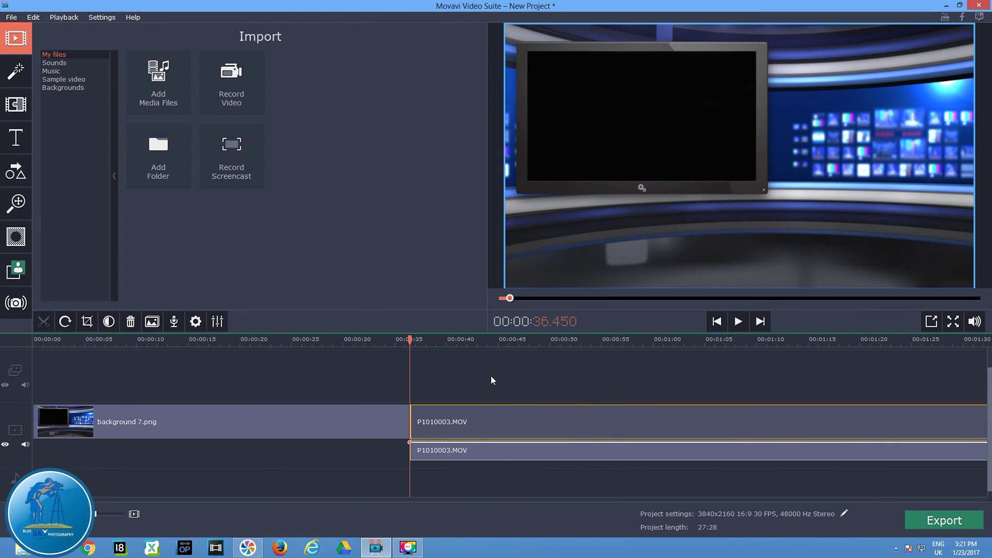
Step: Move the P1010003.MOV clip to the start of the overlay track and extend the background 7 clip to about one minute
{"action": "left_click_drag", "start_coordinate": [461, 423], "coordinate": [65, 377]}
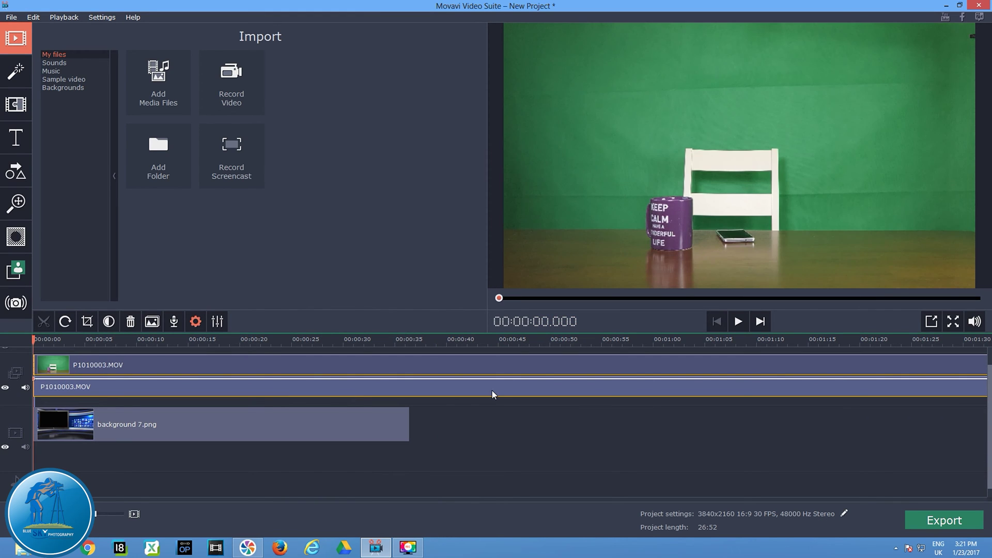
{"action": "left_click", "coordinate": [406, 434]}
{"action": "left_click_drag", "start_coordinate": [406, 432], "coordinate": [648, 432]}
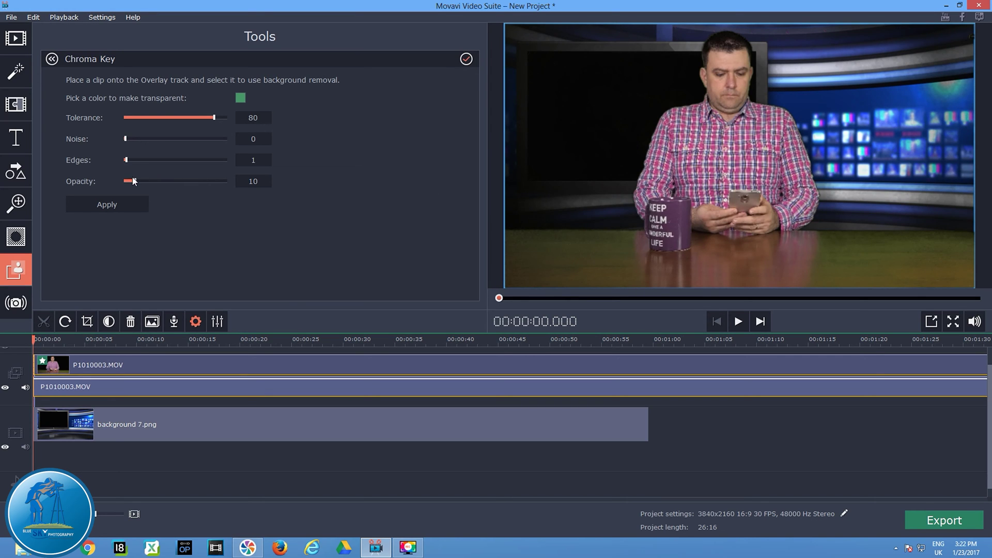
Step: Refine the P1010003.MOV clip's Chroma Key with noise 30, edges 0 and opacity 2
{"action": "left_click", "coordinate": [141, 138]}
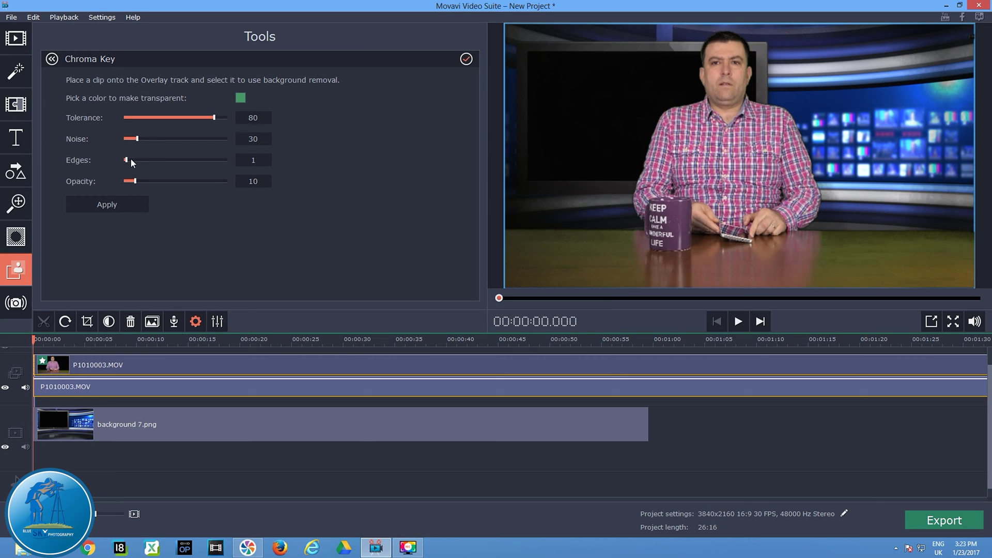
{"action": "left_click_drag", "start_coordinate": [130, 160], "coordinate": [127, 161]}
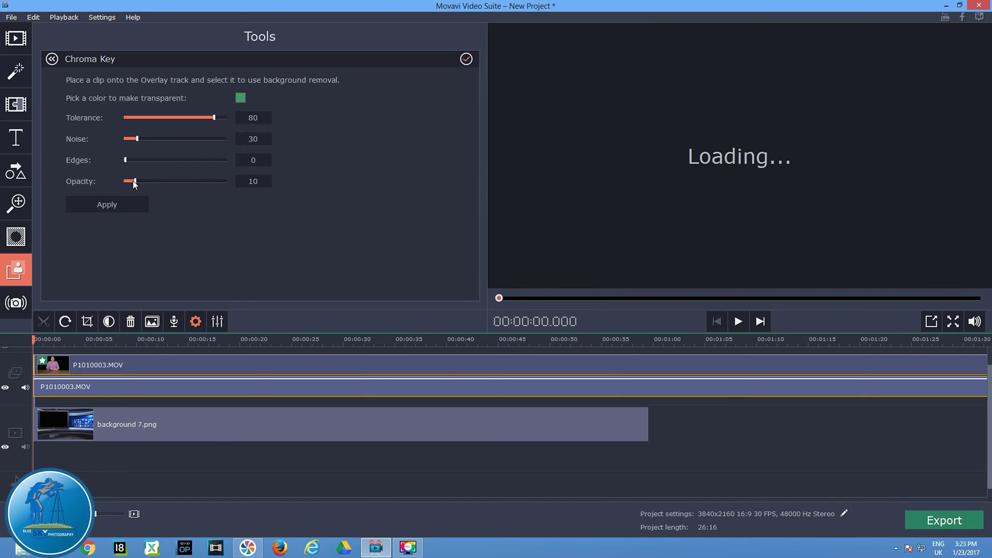
{"action": "mouse_move", "coordinate": [135, 182]}
{"action": "left_click_drag", "start_coordinate": [136, 182], "coordinate": [135, 181]}
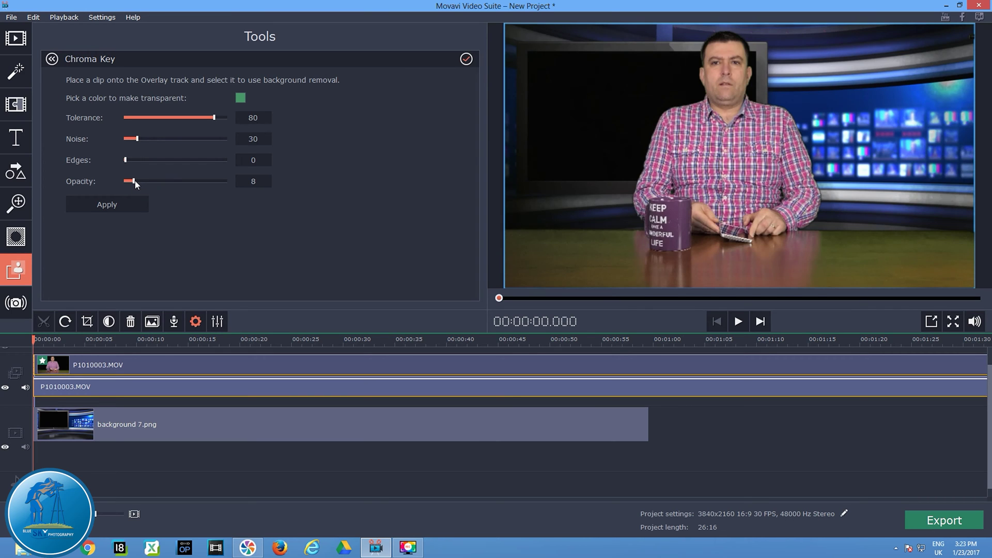
{"action": "key", "text": "Left"}
{"action": "key", "text": "Left"}
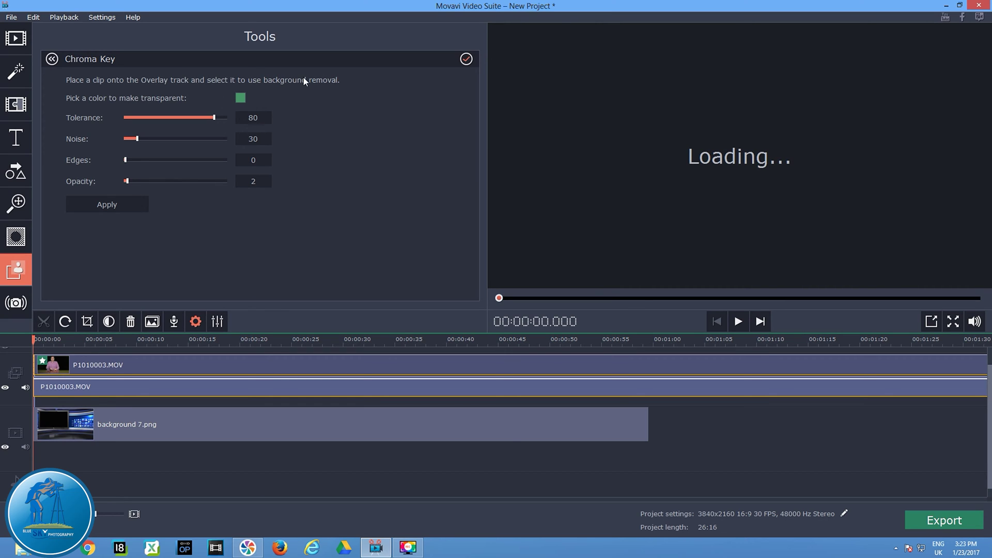
Step: Crop both sides of the P1010003.MOV clip closer to the presenter, with proportions unconstrained
{"action": "left_click", "coordinate": [51, 60]}
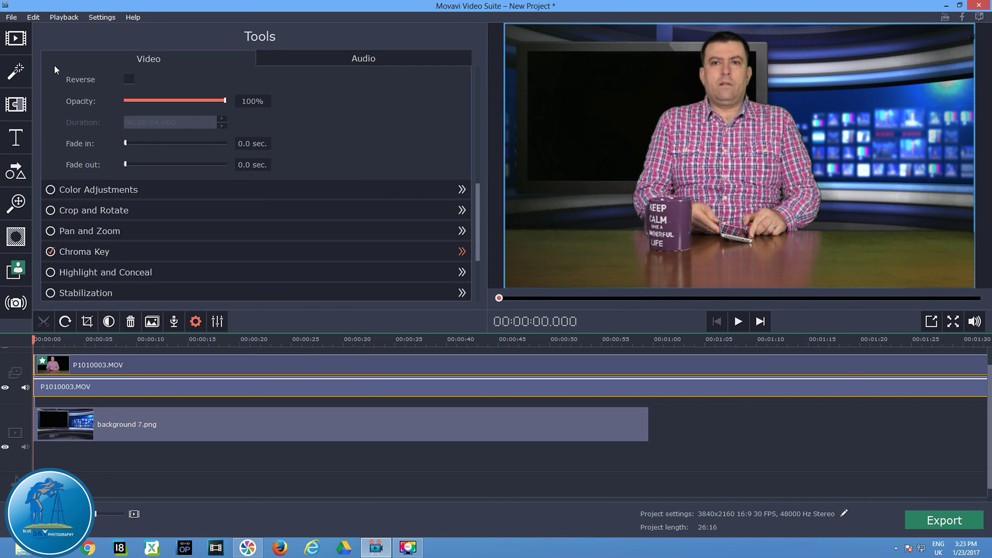
{"action": "left_click", "coordinate": [97, 210]}
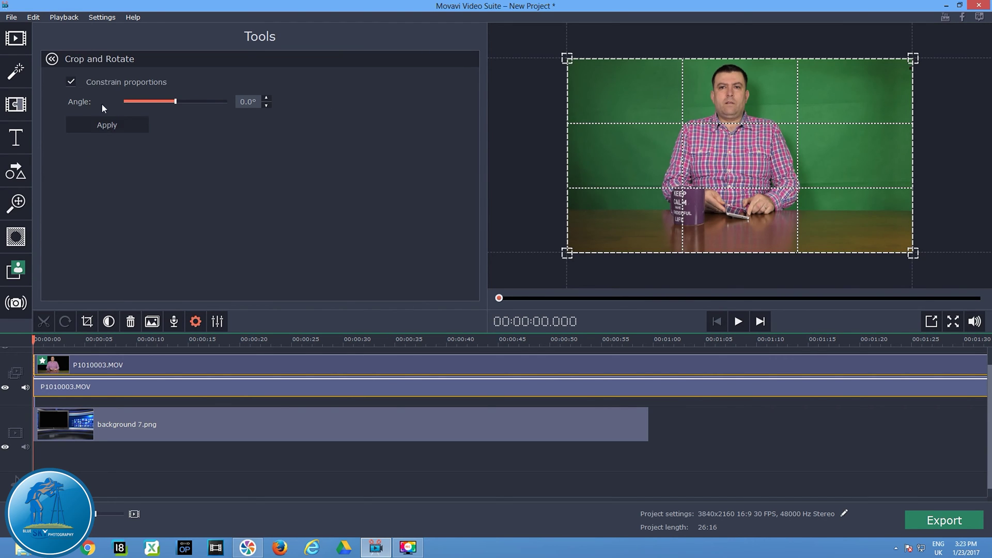
{"action": "left_click", "coordinate": [72, 84]}
{"action": "left_click_drag", "start_coordinate": [567, 252], "coordinate": [624, 252]}
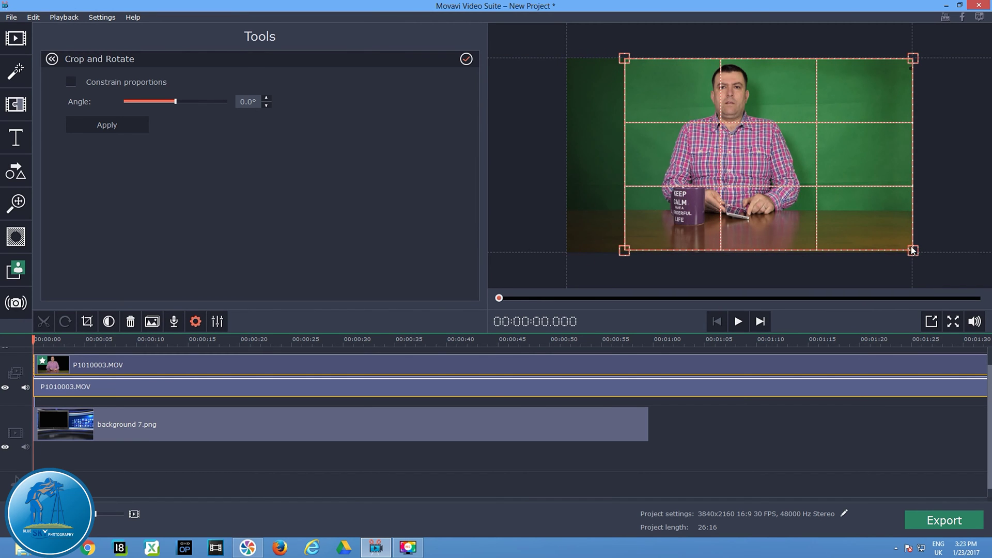
{"action": "left_click_drag", "start_coordinate": [913, 251], "coordinate": [848, 253]}
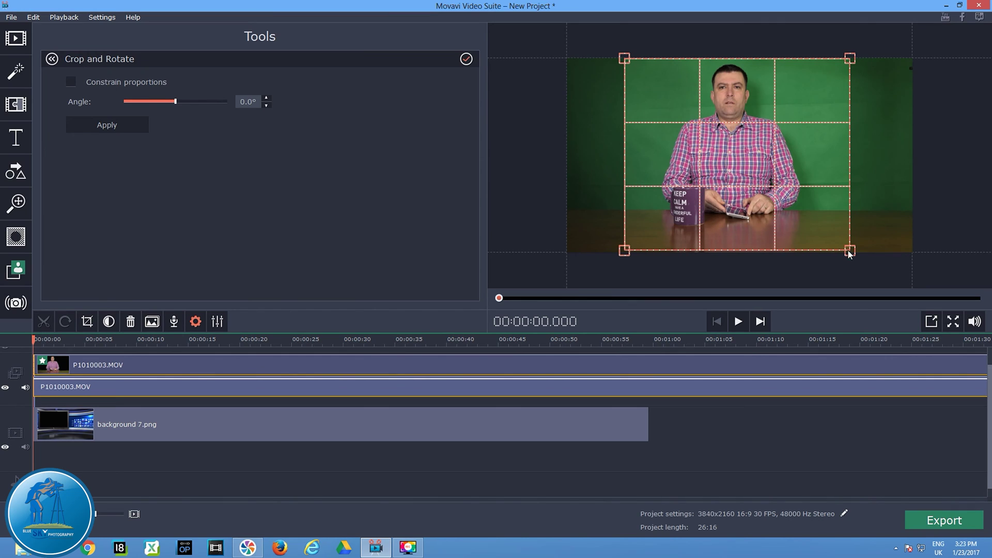
{"action": "left_click", "coordinate": [109, 129]}
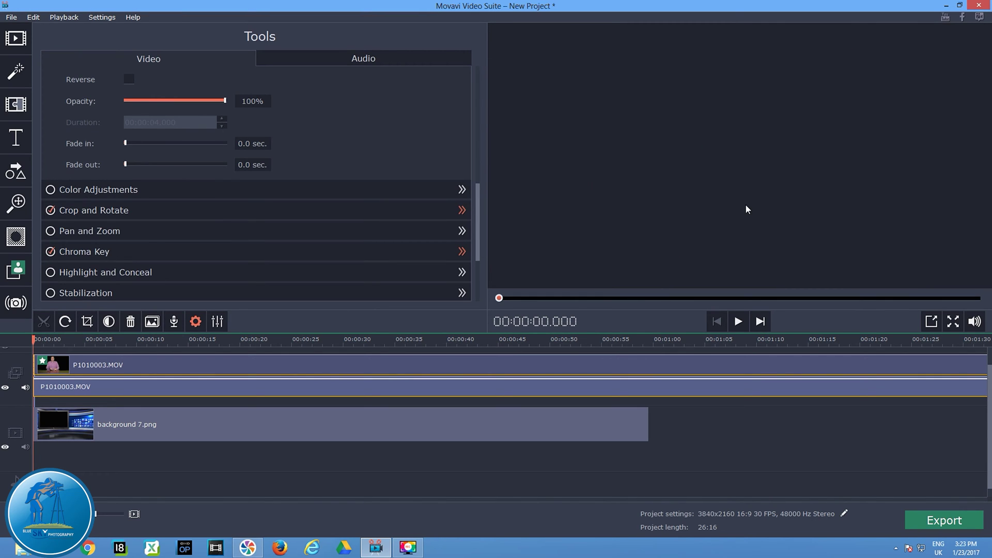
Step: Reposition the P1010003.MOV picture-in-picture so the presenter sits in the lower right of the frame, beside the studio screen
{"action": "left_click", "coordinate": [69, 370]}
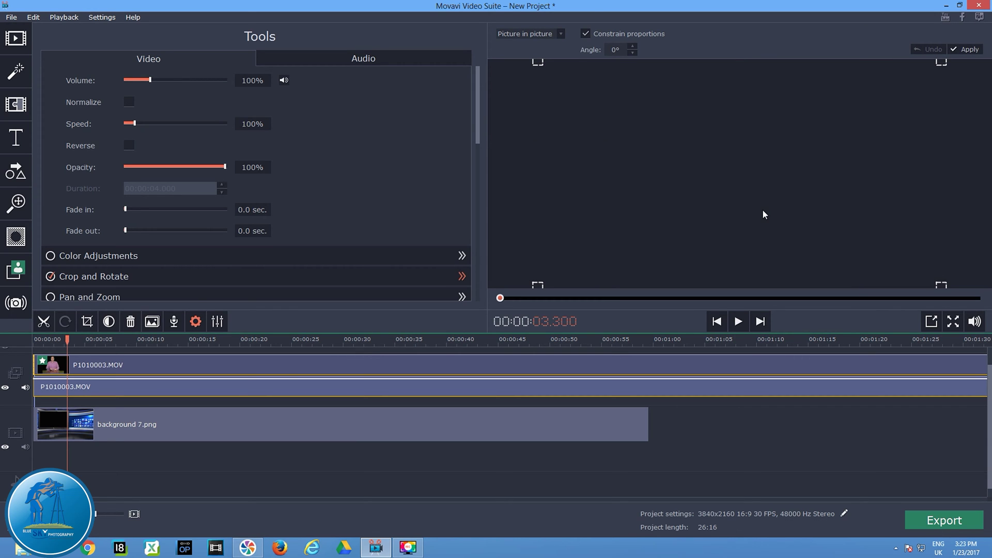
{"action": "left_click_drag", "start_coordinate": [742, 215], "coordinate": [812, 256]}
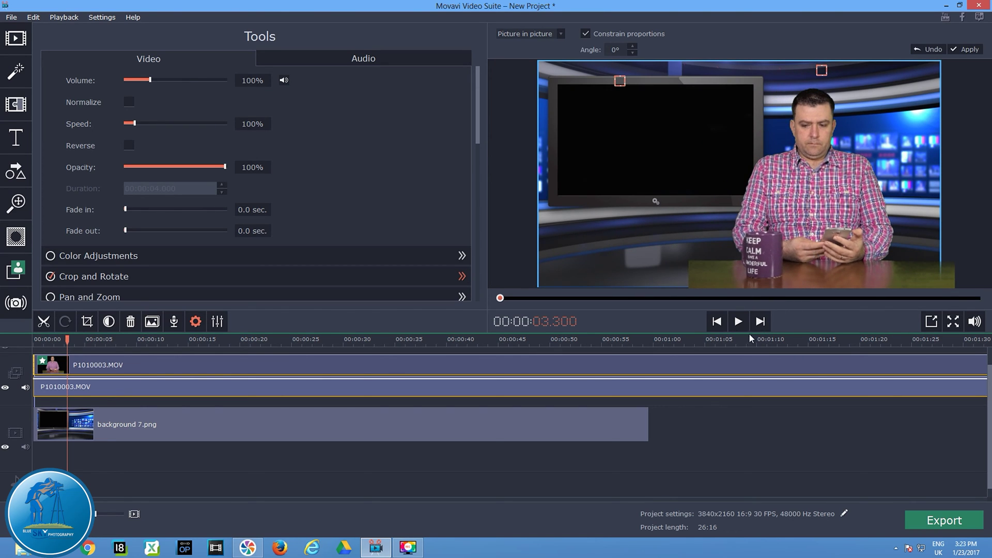
{"action": "left_click", "coordinate": [956, 50]}
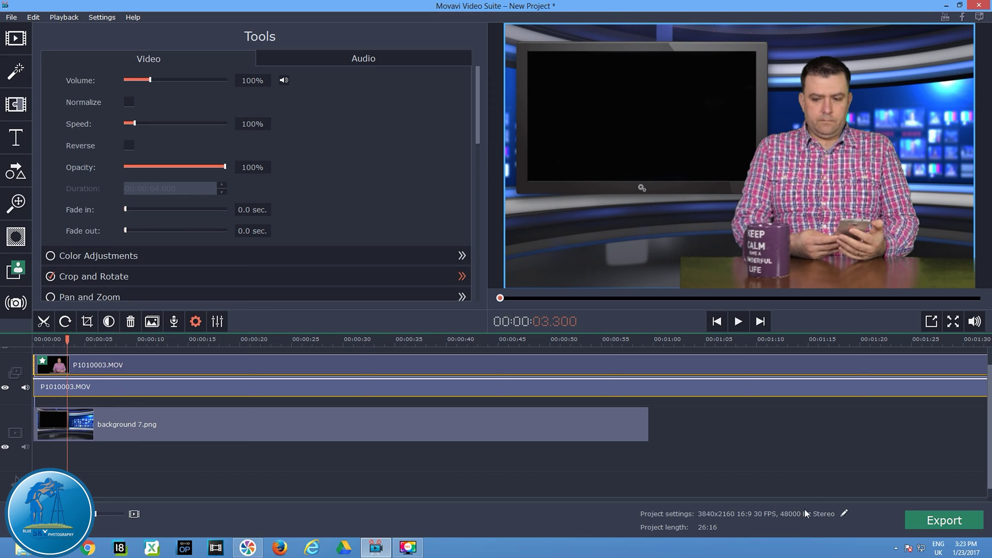
Step: Import the Panasonic GH5 video from the Panasonic GH5 background video folder and place it at the start of an overlay track
{"action": "left_click", "coordinate": [16, 38]}
{"action": "left_click", "coordinate": [165, 65]}
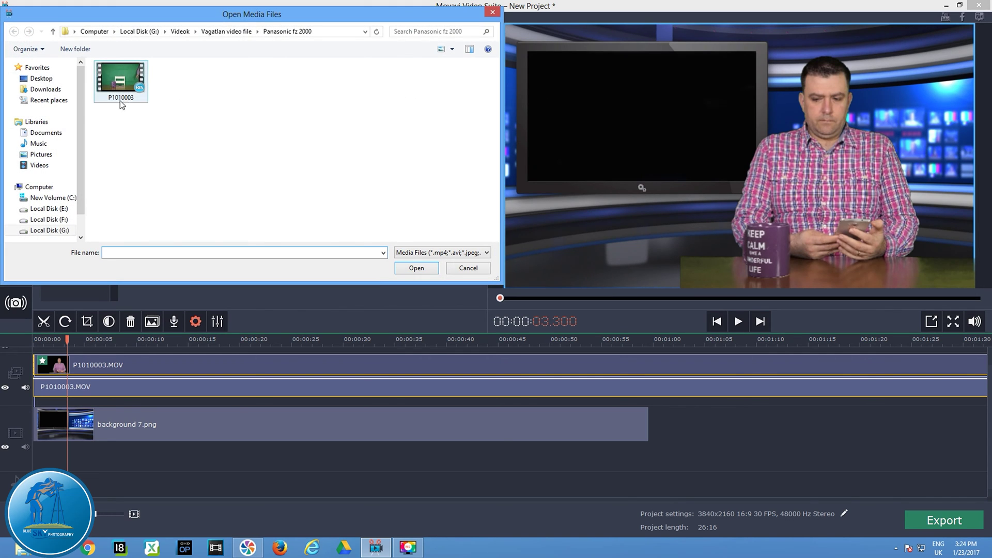
{"action": "left_click", "coordinate": [223, 32]}
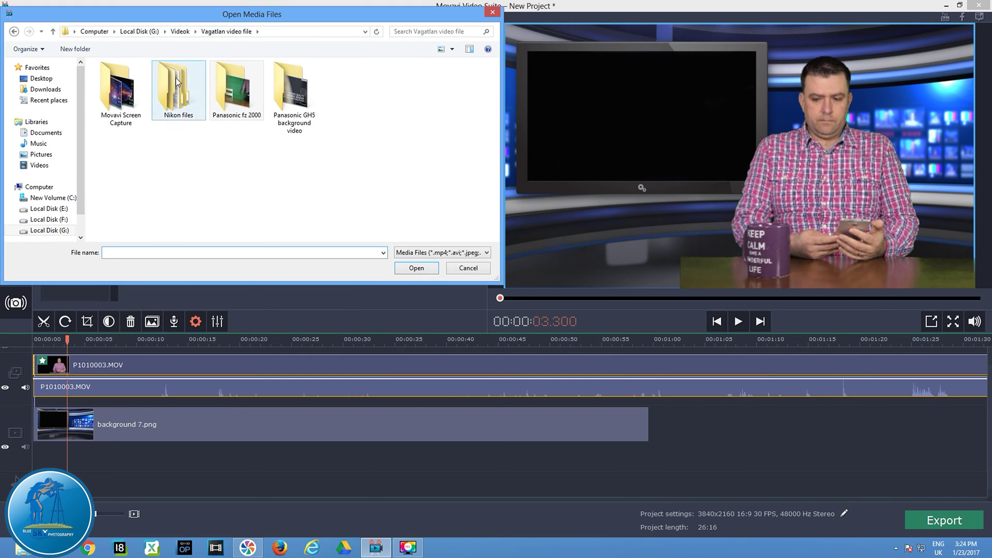
{"action": "double_click", "coordinate": [300, 98]}
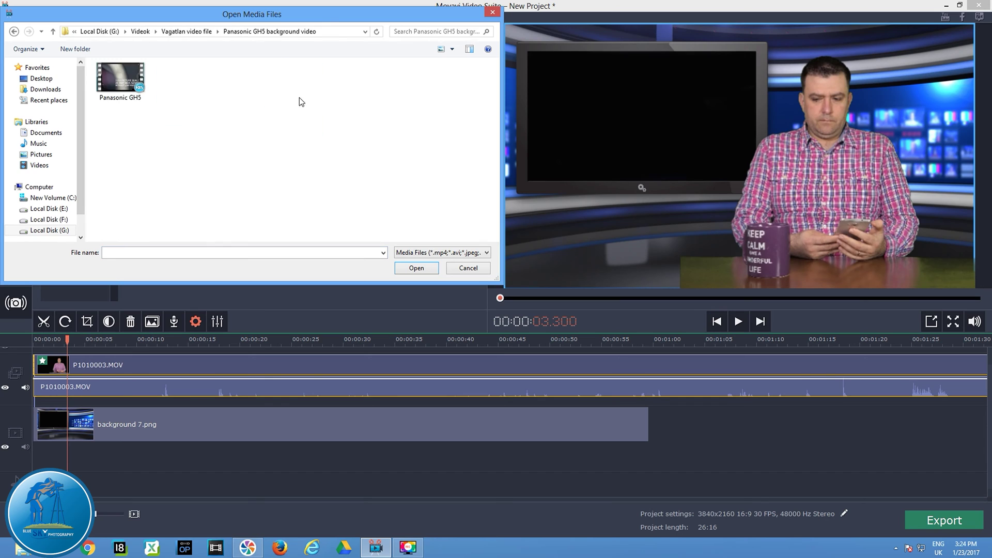
{"action": "double_click", "coordinate": [128, 79]}
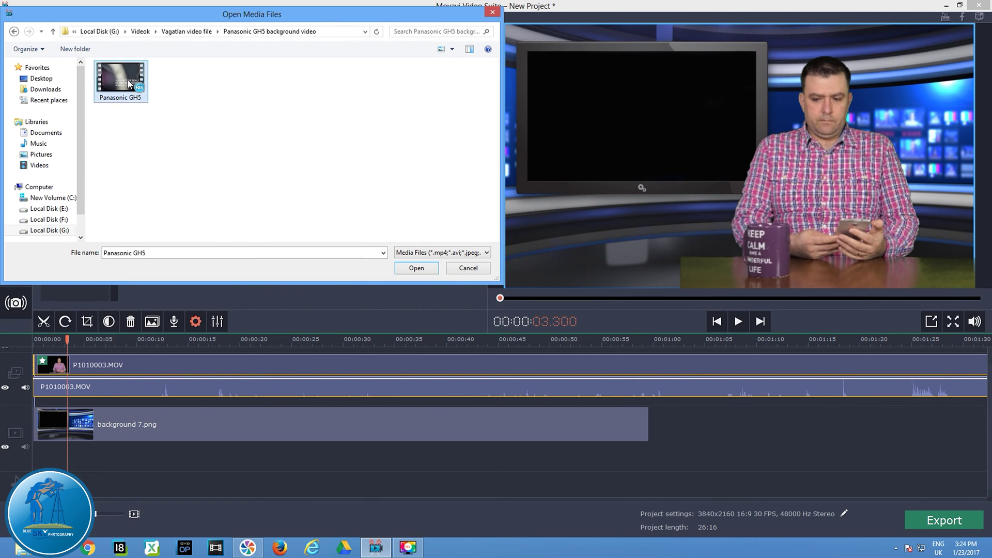
{"action": "left_click", "coordinate": [767, 419]}
{"action": "left_click_drag", "start_coordinate": [769, 417], "coordinate": [138, 395]}
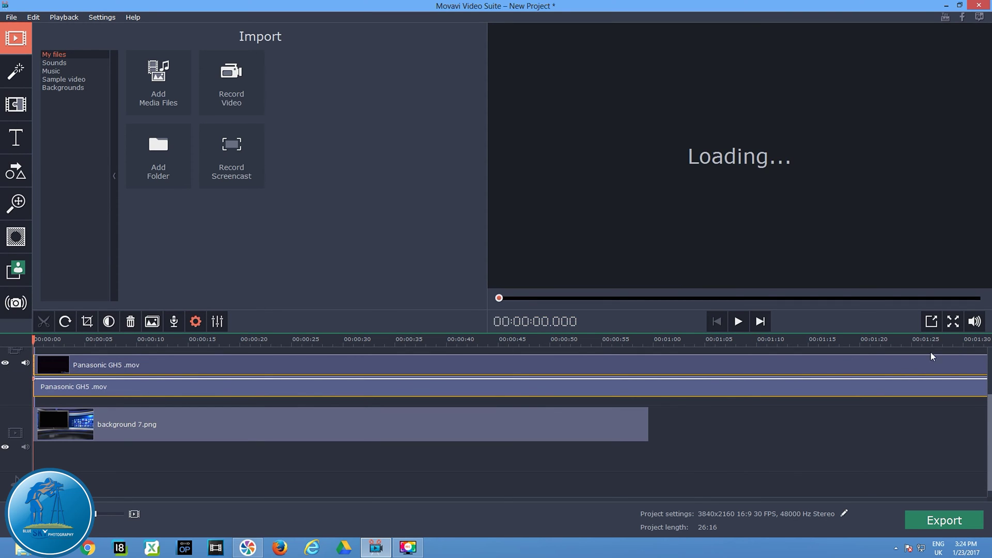
Step: Resize and position the Panasonic GH5 picture-in-picture to fill the studio background's screen beside the presenter, with proportions constrained, and apply it
{"action": "left_click", "coordinate": [103, 368]}
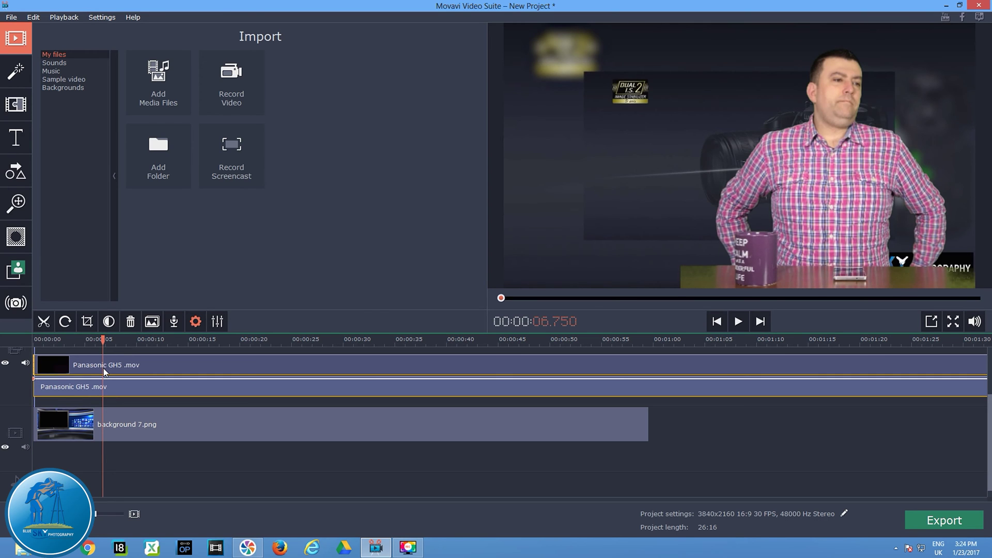
{"action": "double_click", "coordinate": [103, 368]}
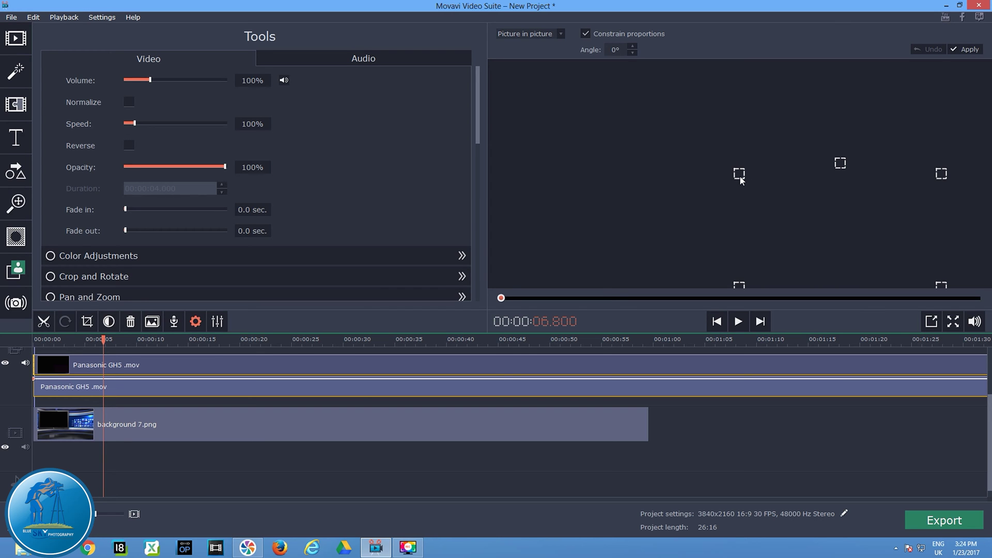
{"action": "left_click_drag", "start_coordinate": [740, 176], "coordinate": [690, 107]}
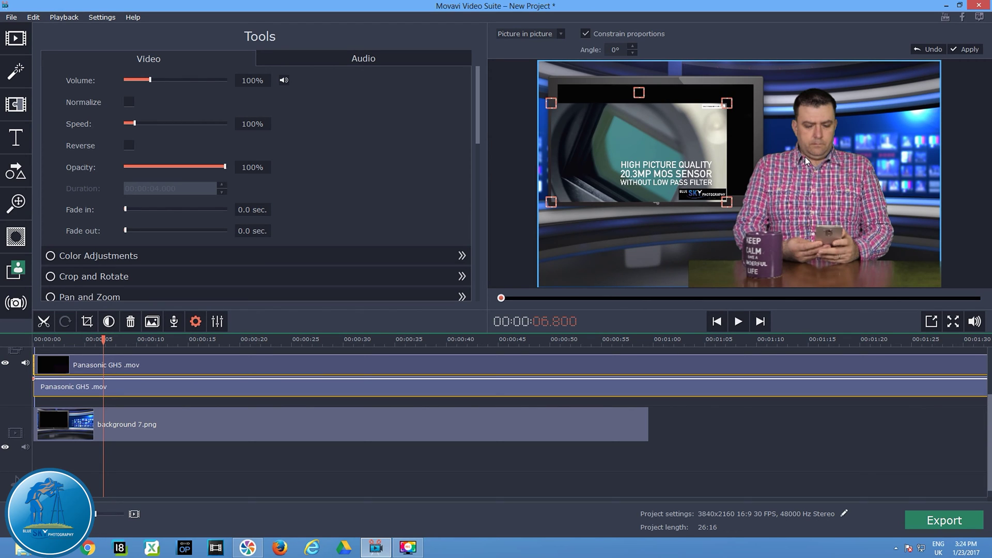
{"action": "left_click_drag", "start_coordinate": [723, 158], "coordinate": [654, 134]}
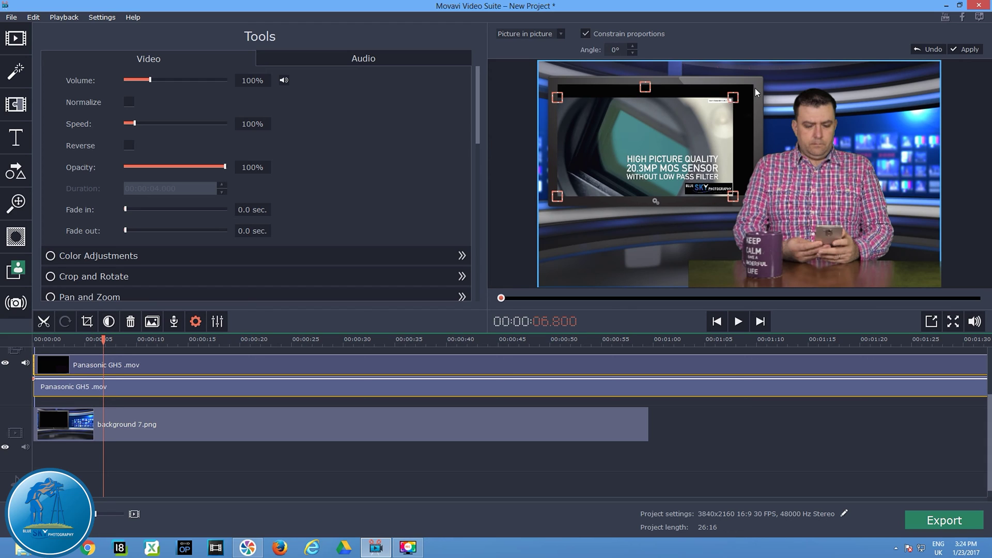
{"action": "left_click_drag", "start_coordinate": [733, 98], "coordinate": [757, 84]}
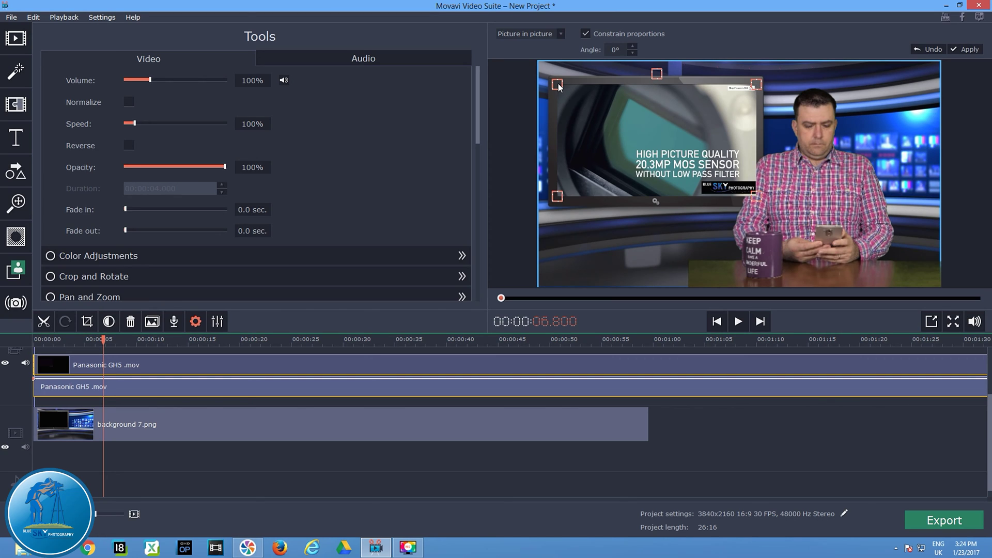
{"action": "left_click_drag", "start_coordinate": [558, 86], "coordinate": [557, 85]}
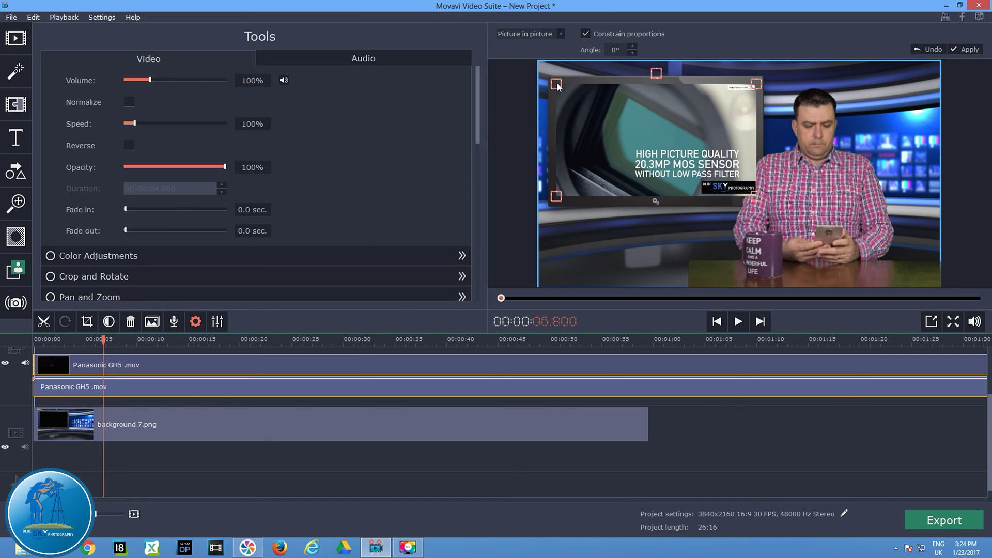
{"action": "left_click", "coordinate": [974, 52]}
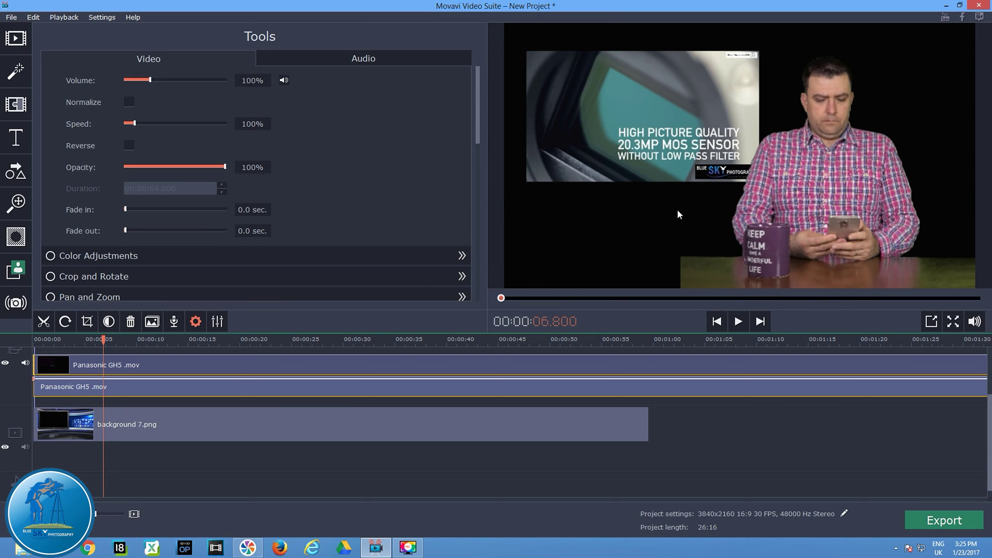
Step: Preview the composited studio scene from about 11 seconds, pause it, and enlarge the timeline area to show all tracks
{"action": "left_click", "coordinate": [146, 371]}
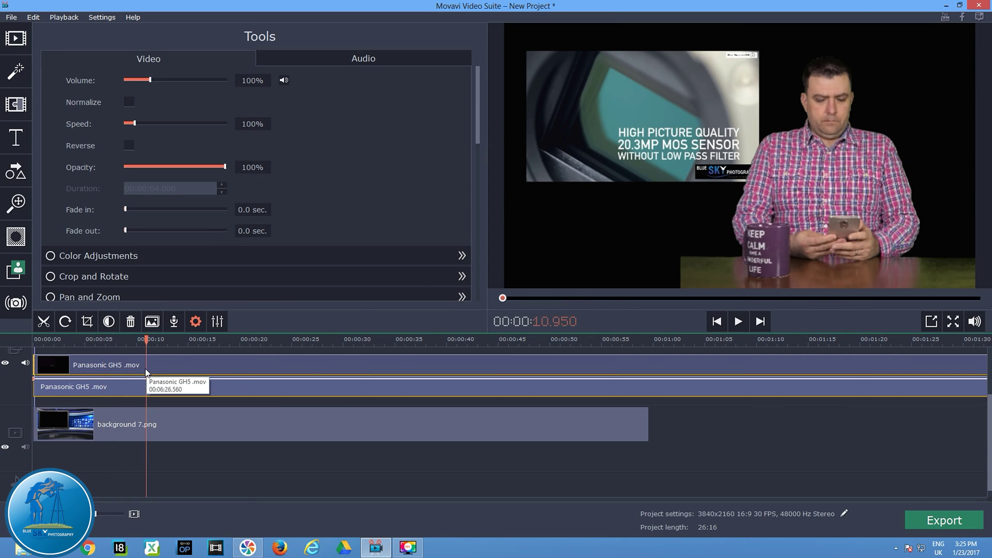
{"action": "left_click", "coordinate": [739, 322]}
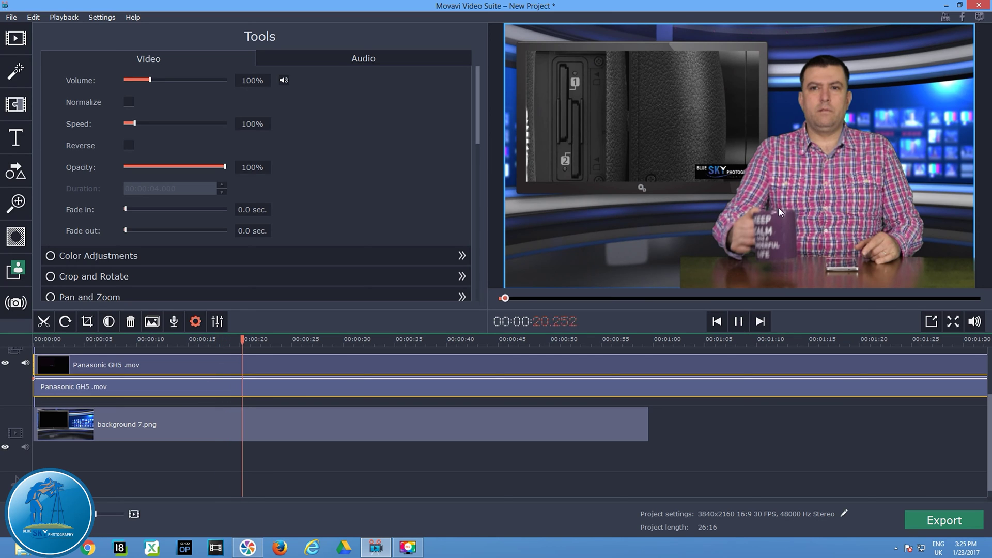
{"action": "left_click", "coordinate": [738, 321]}
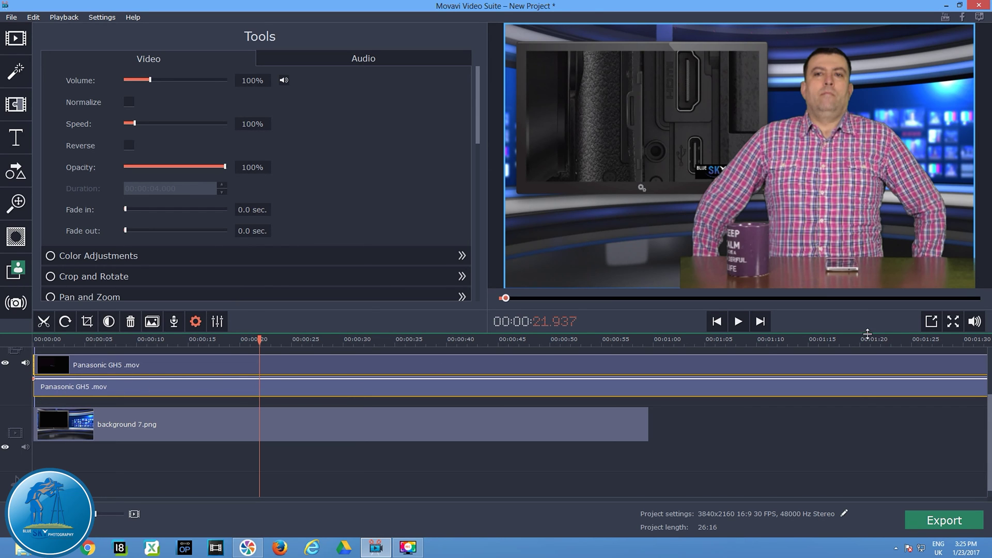
{"action": "left_click_drag", "start_coordinate": [867, 333], "coordinate": [862, 158]}
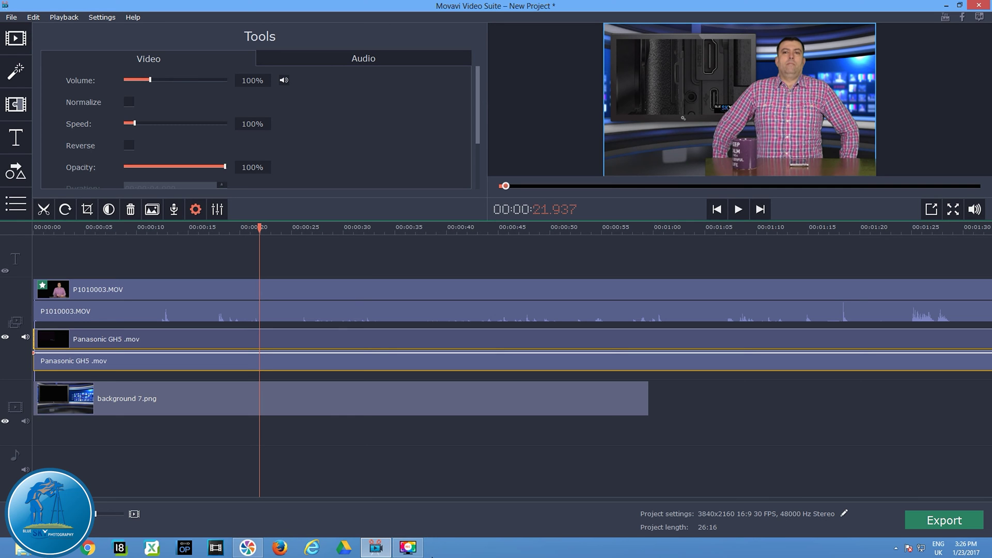
{"action": "left_click", "coordinate": [408, 546]}
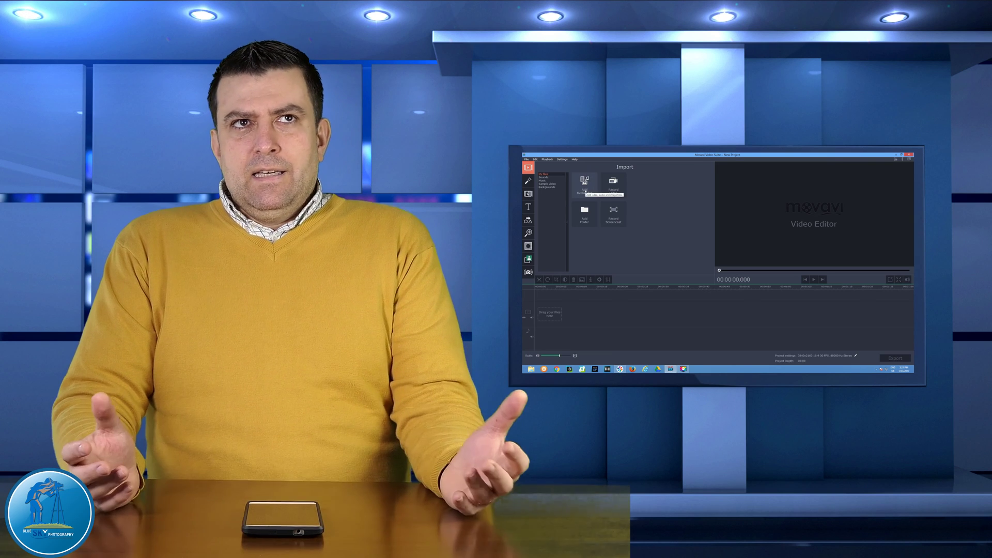
{"action": "left_click", "coordinate": [585, 191]}
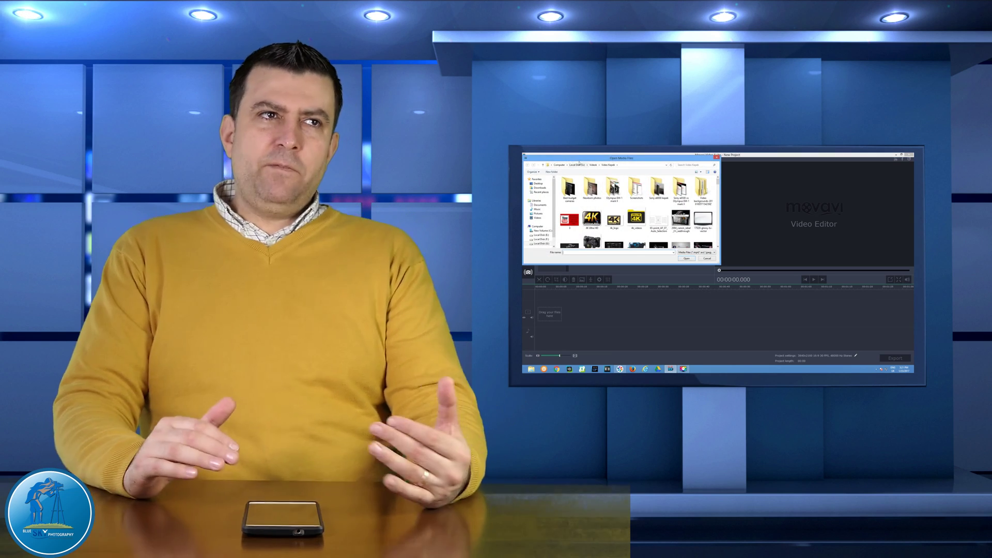
{"action": "left_click", "coordinate": [593, 166]}
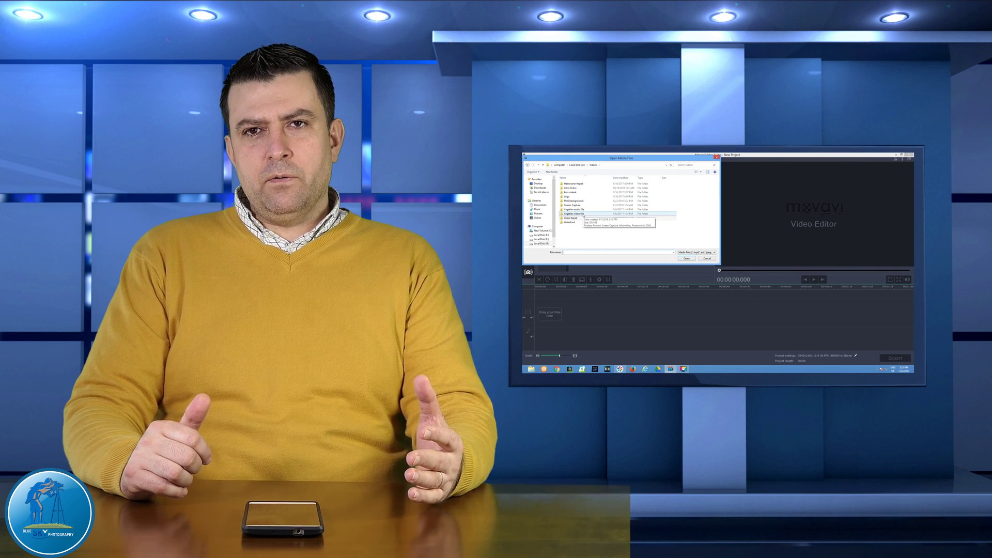
{"action": "double_click", "coordinate": [574, 213]}
{"action": "double_click", "coordinate": [616, 189]}
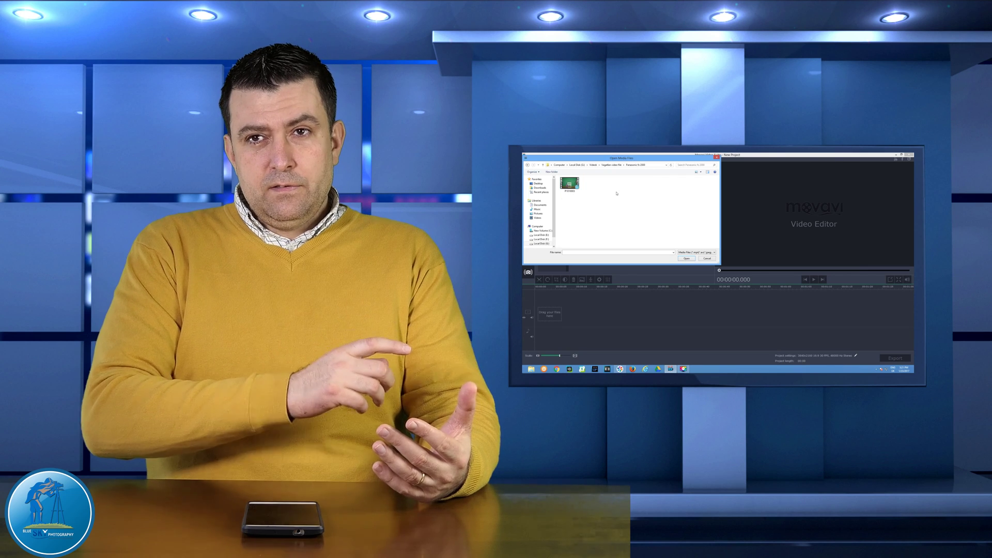
{"action": "key", "text": "Escape"}
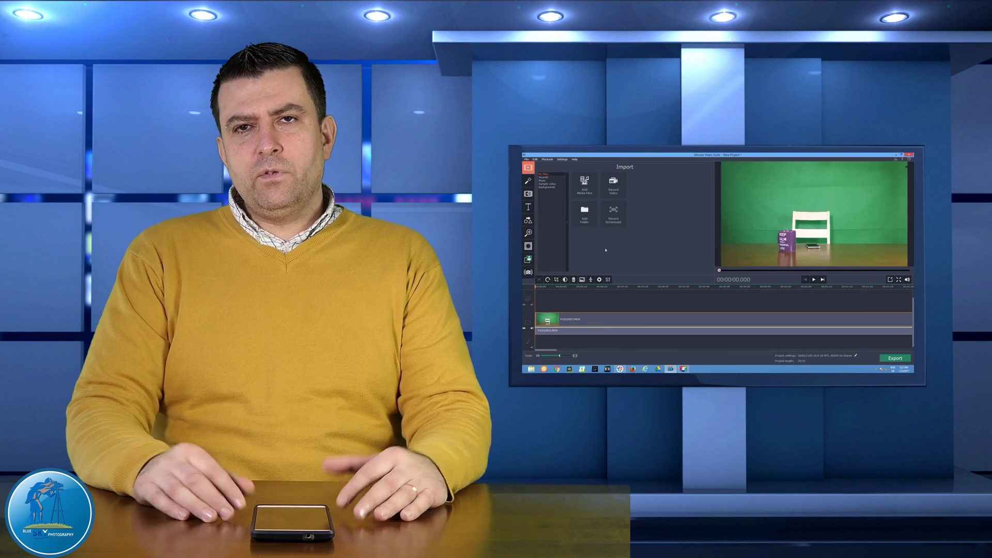
{"action": "left_click", "coordinate": [592, 321]}
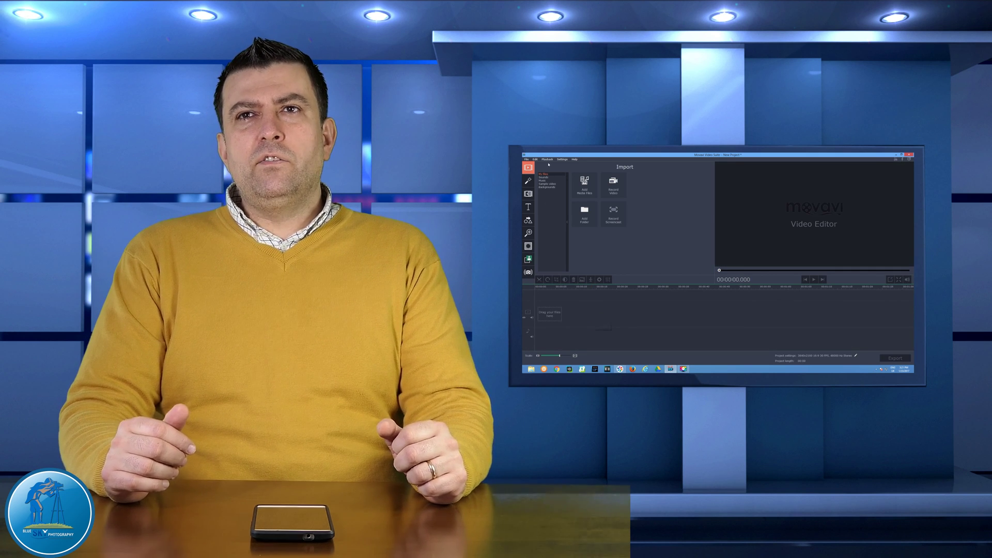
{"action": "left_click", "coordinate": [580, 185]}
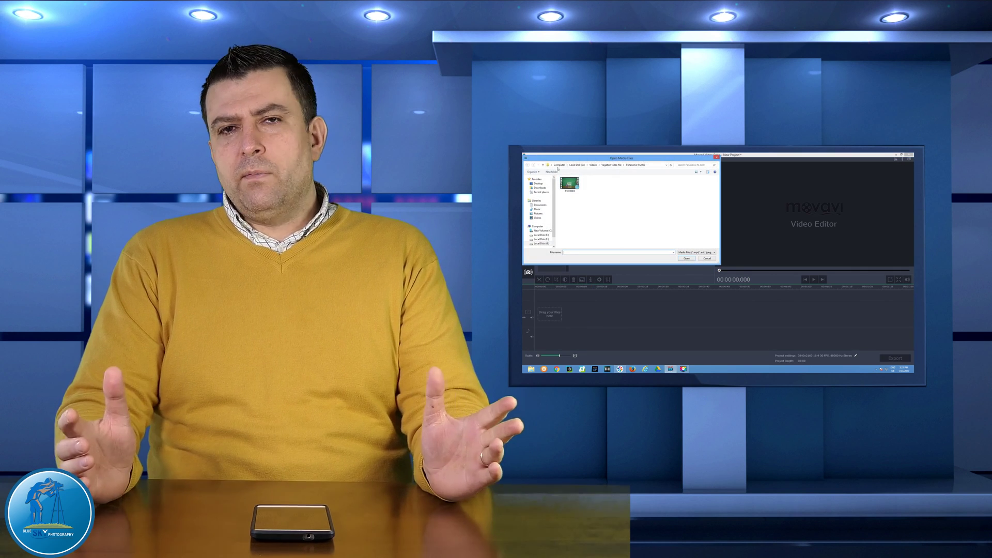
{"action": "left_click", "coordinate": [593, 164]}
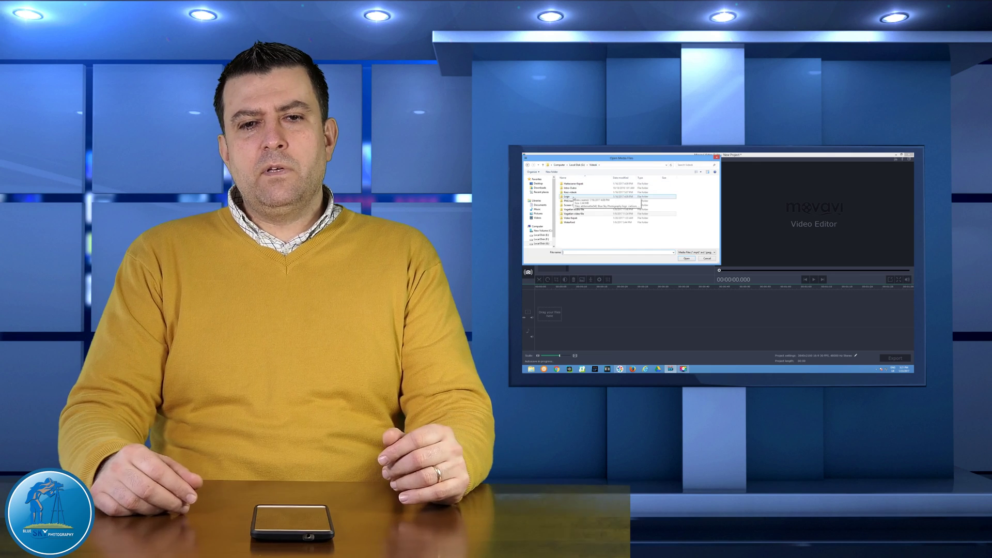
{"action": "double_click", "coordinate": [571, 201]}
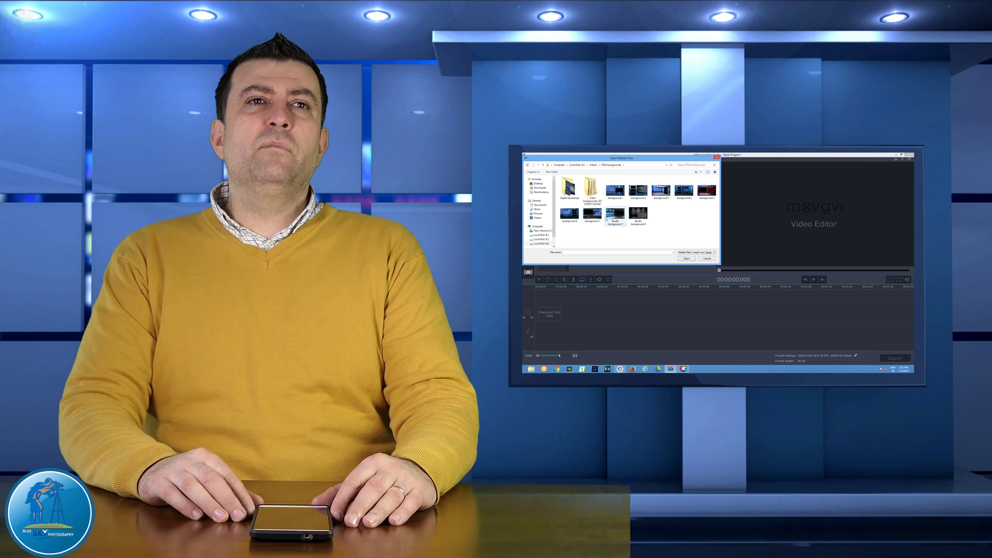
{"action": "double_click", "coordinate": [607, 219]}
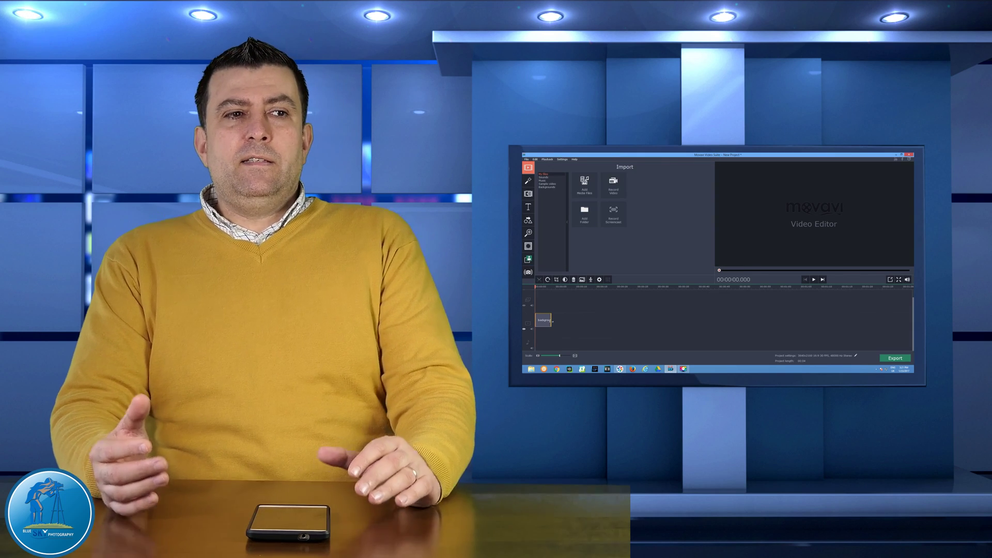
{"action": "left_click_drag", "start_coordinate": [552, 321], "coordinate": [684, 321]}
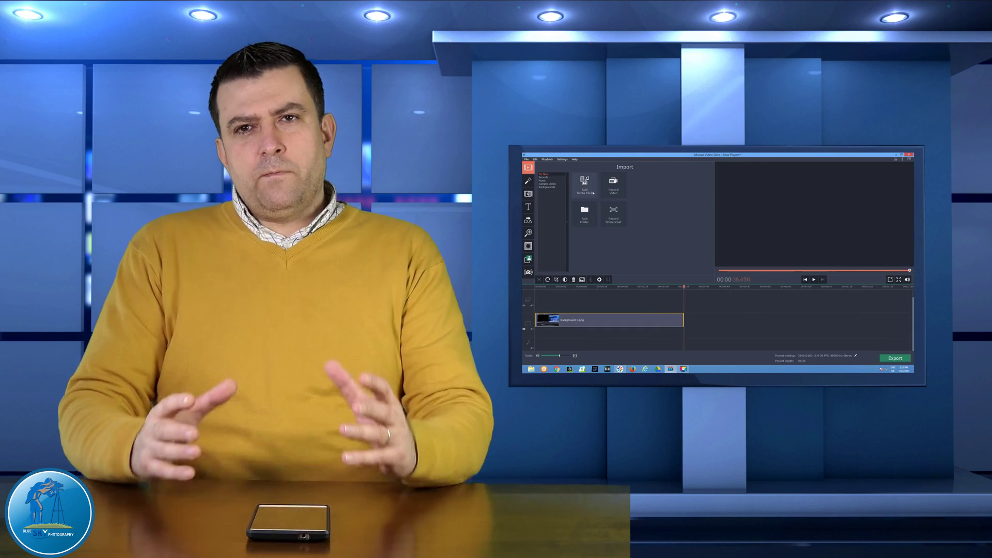
{"action": "left_click", "coordinate": [593, 193]}
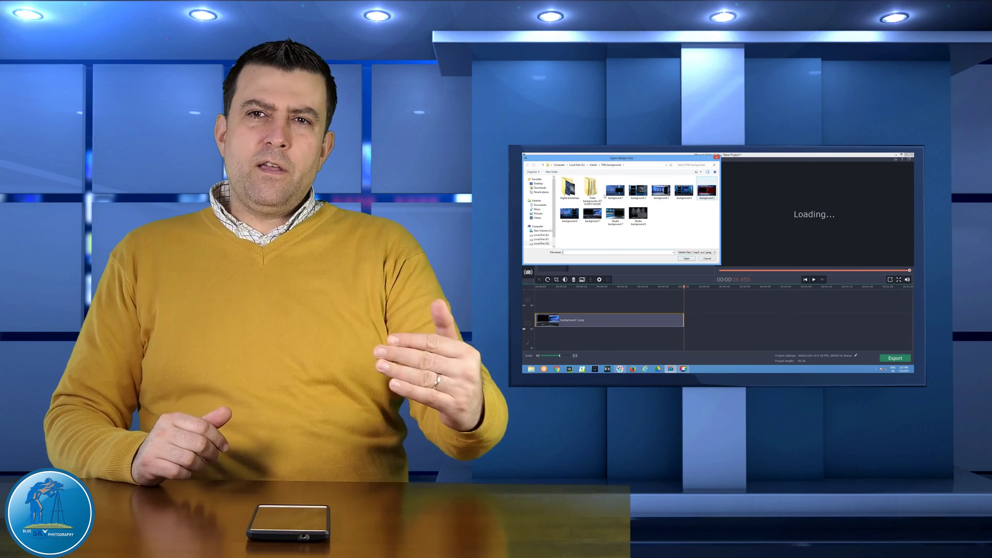